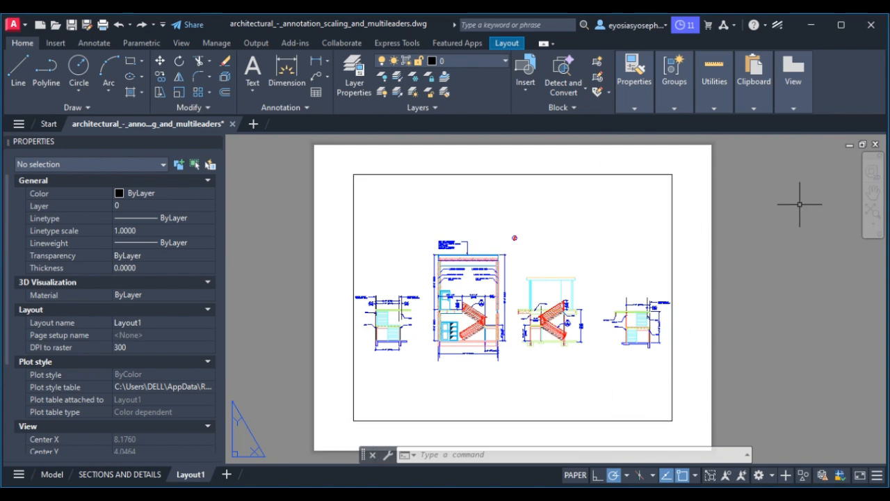
Launch the Add-A-Plot Style Table Wizard from the Plot Styles folder.
{"action": "key", "text": "ctrl+p"}
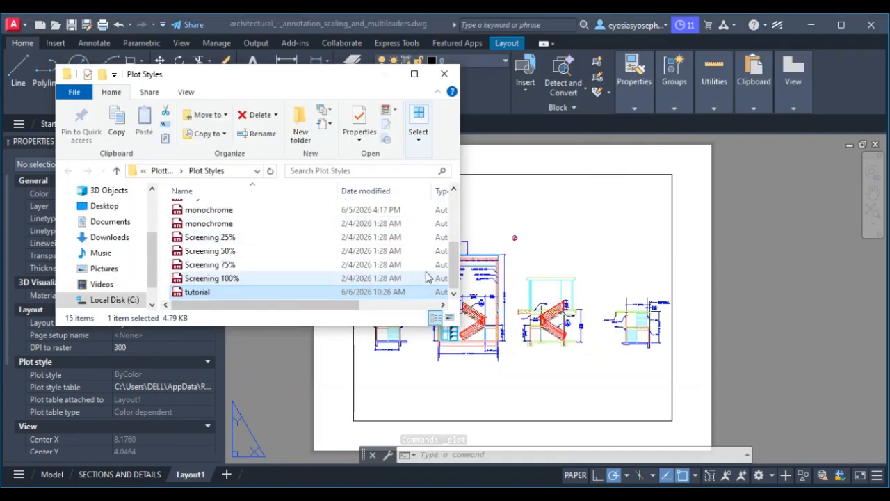
{"action": "left_click_drag", "start_coordinate": [453, 264], "coordinate": [458, 213]}
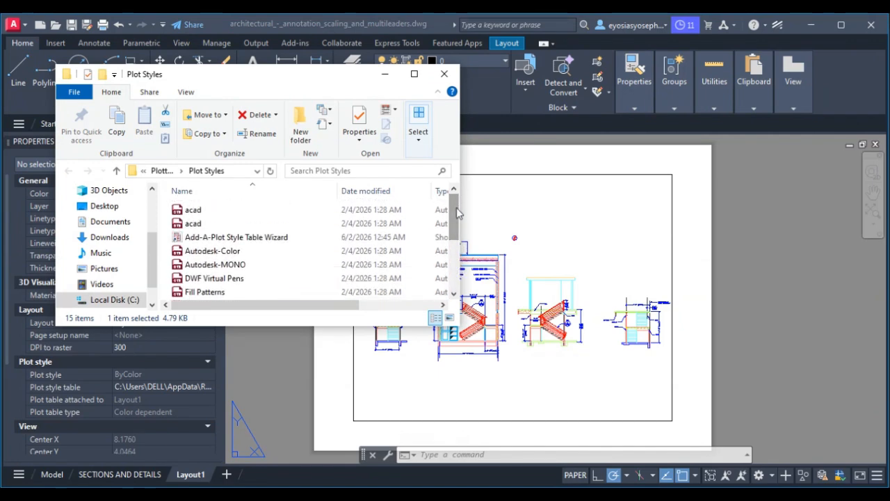
{"action": "left_click", "coordinate": [276, 239]}
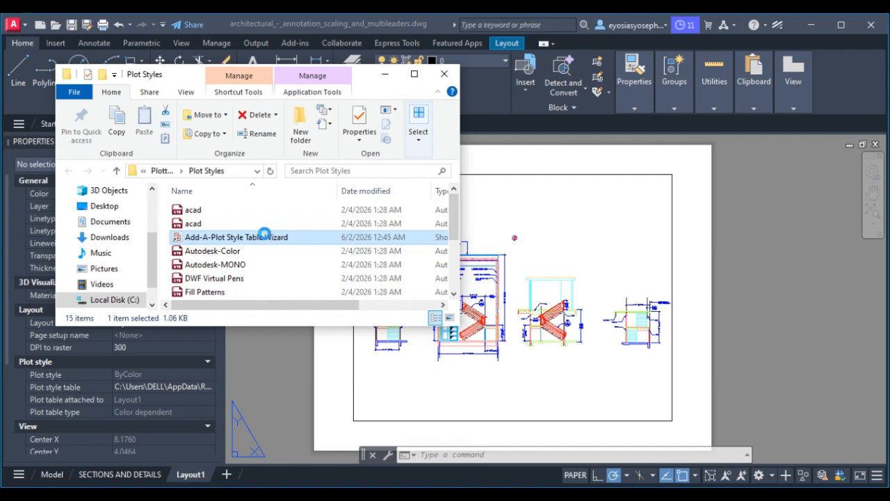
{"action": "double_click", "coordinate": [265, 237]}
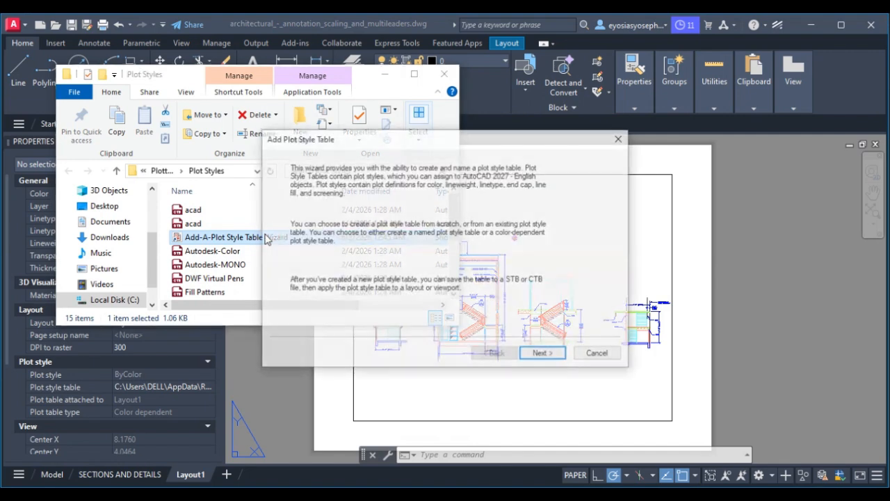
Create a color-dependent plot style table from scratch with the file name Company standard.
{"action": "left_click", "coordinate": [548, 355]}
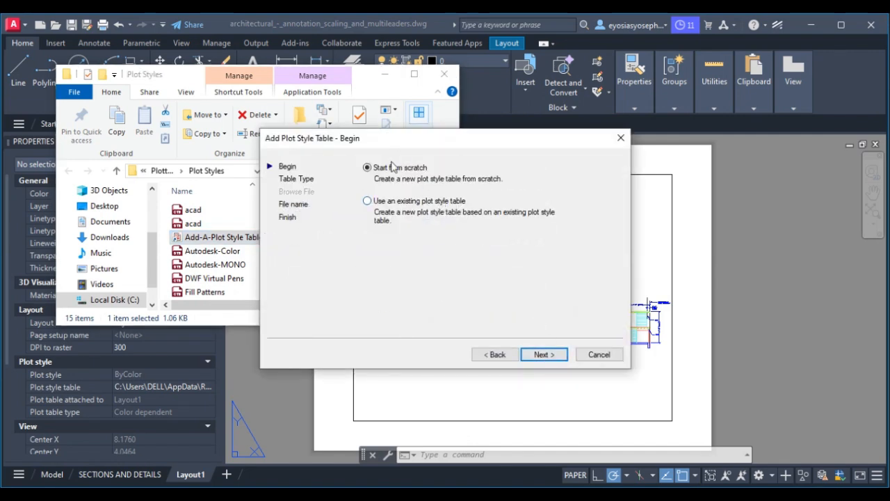
{"action": "left_click", "coordinate": [556, 355]}
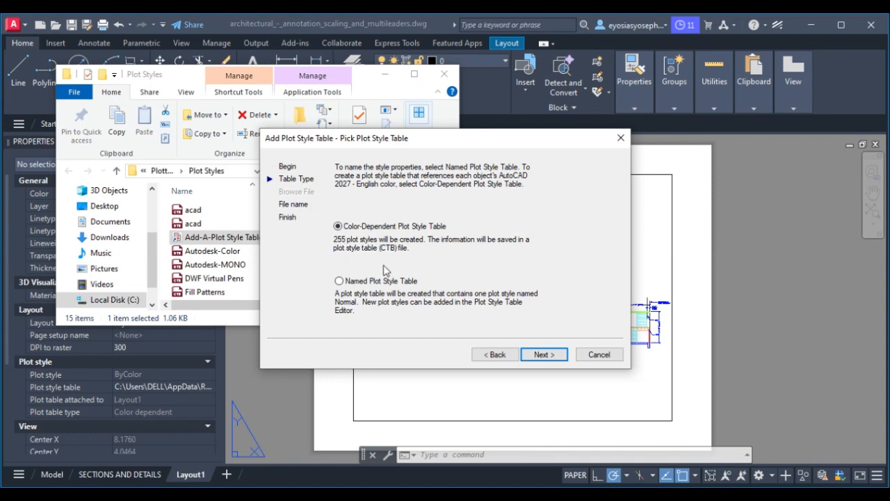
{"action": "left_click", "coordinate": [338, 281]}
{"action": "left_click", "coordinate": [546, 354]}
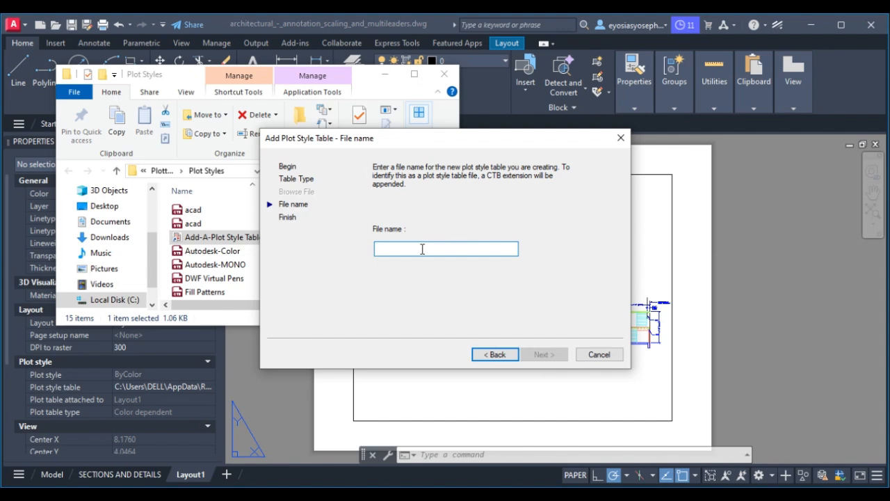
{"action": "type", "text": "Company standard"}
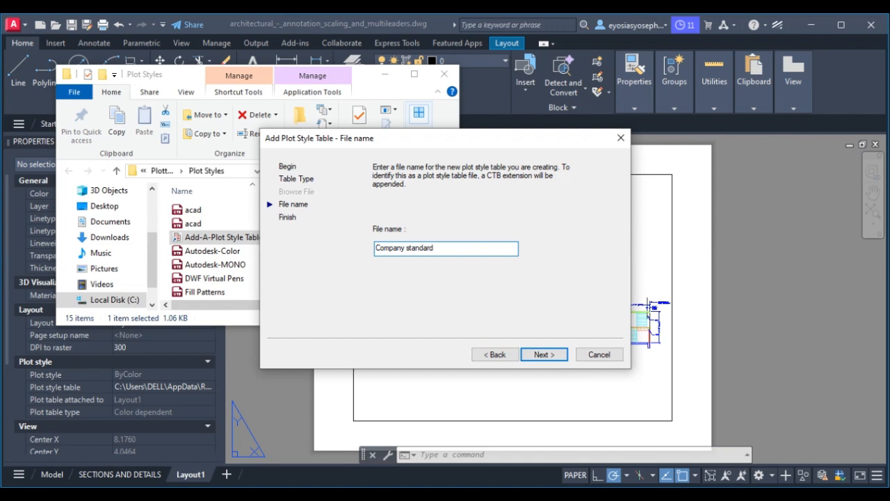
{"action": "key", "text": "Return"}
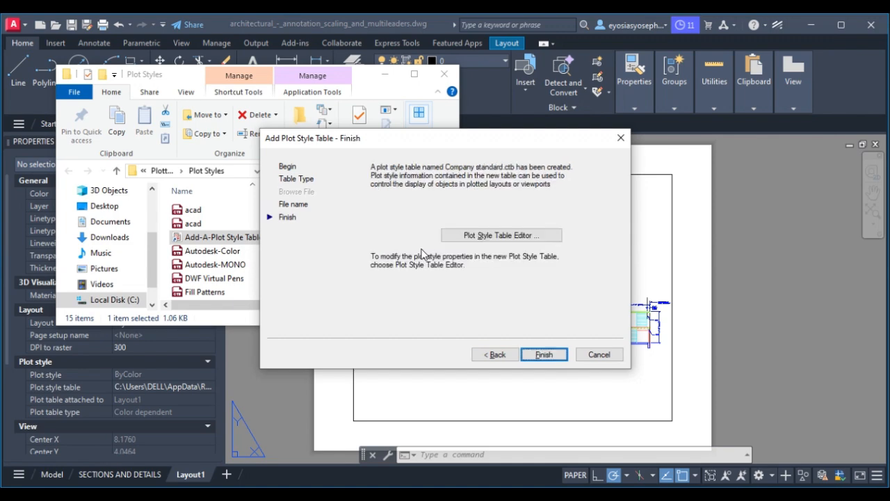
{"action": "left_click", "coordinate": [535, 355]}
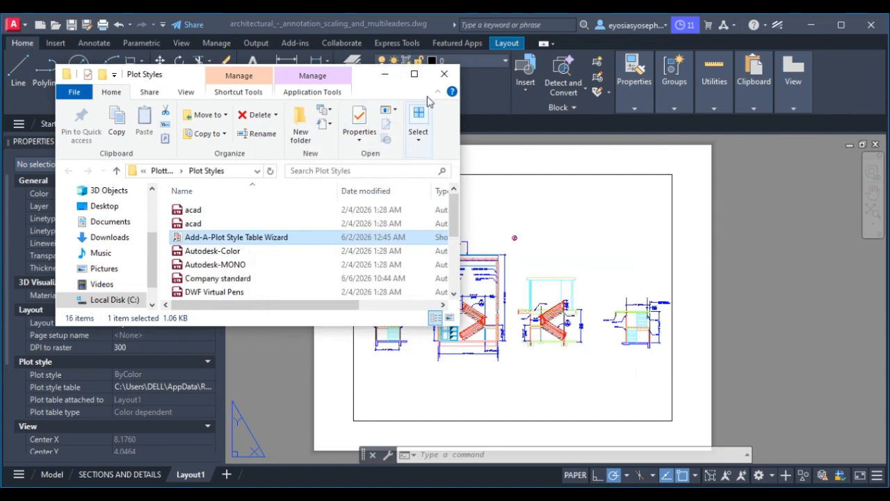
Open the Company standard plot style table from the Plot Styles folder and display its styles in Form View.
{"action": "left_click", "coordinate": [384, 74]}
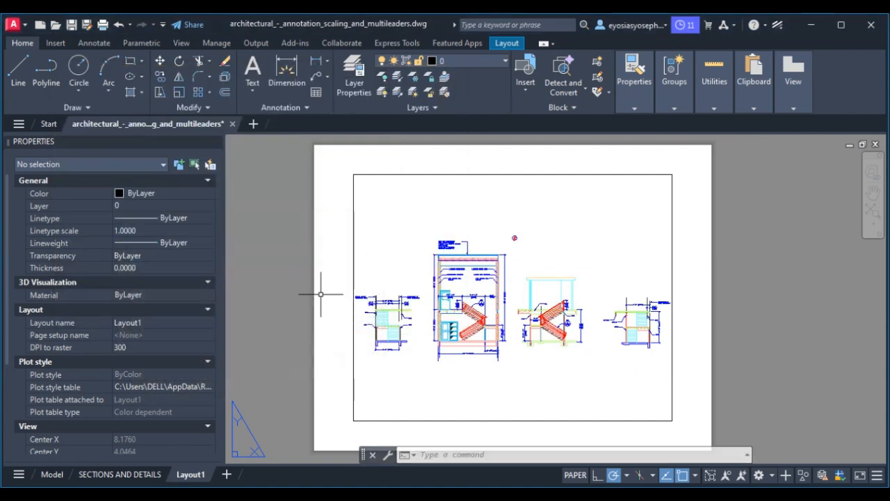
{"action": "key", "text": "alt+Tab"}
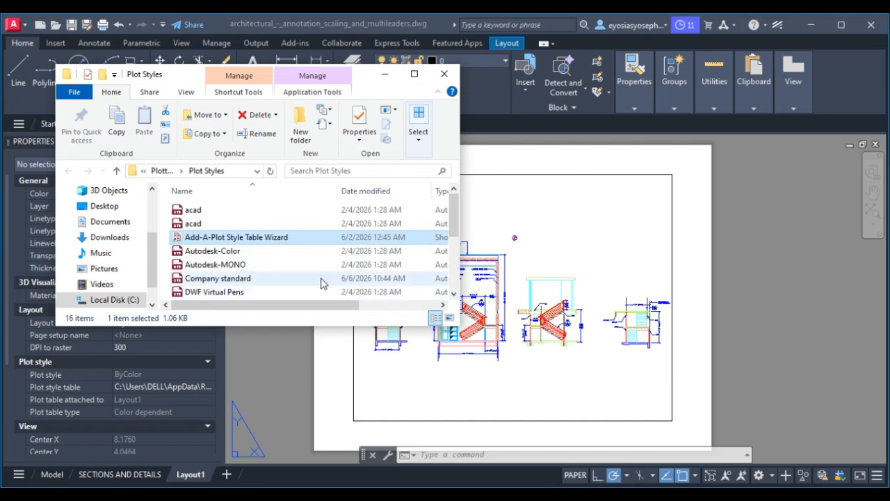
{"action": "double_click", "coordinate": [288, 278]}
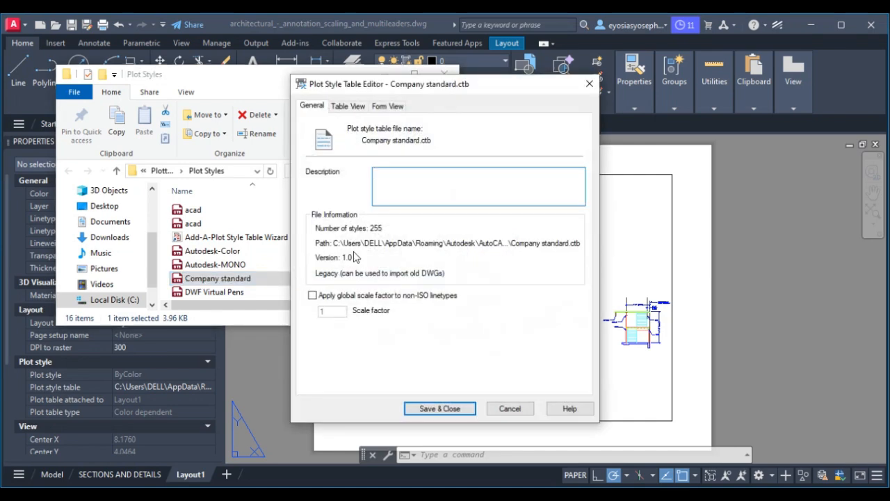
{"action": "left_click", "coordinate": [348, 106]}
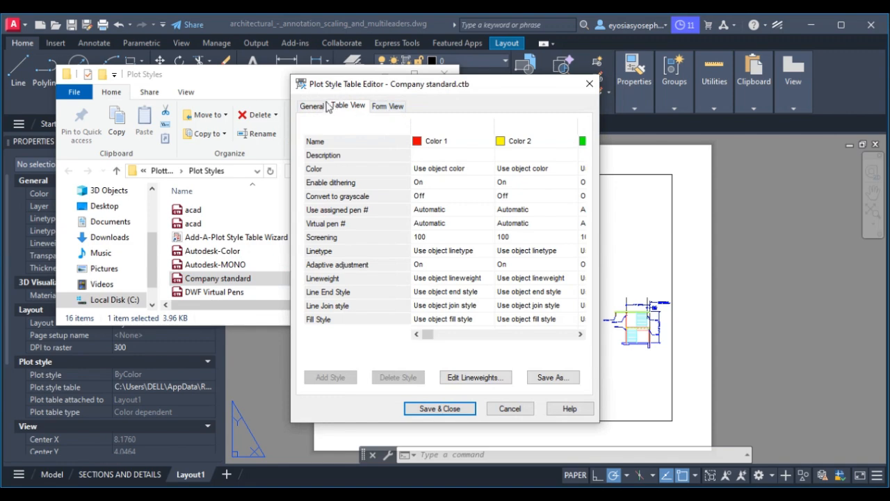
{"action": "left_click", "coordinate": [376, 106]}
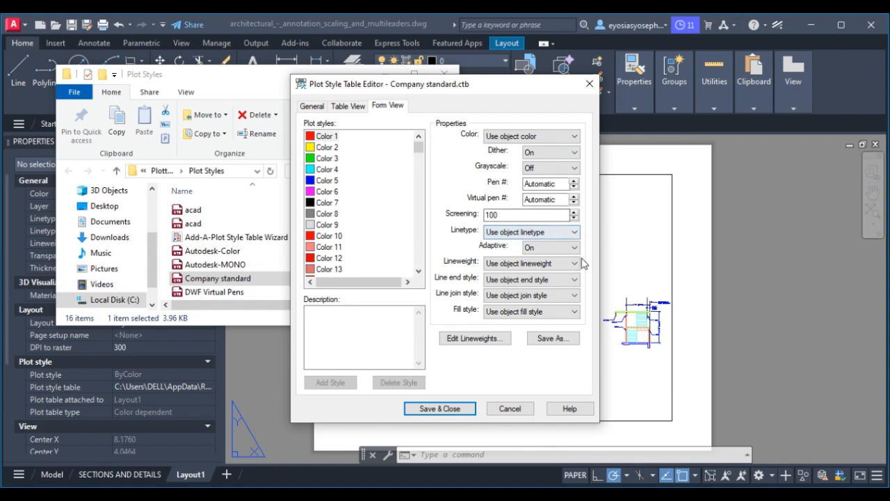
Select the 0.2000 mm entry in the plot style table's lineweight list and accept it.
{"action": "left_click", "coordinate": [495, 343]}
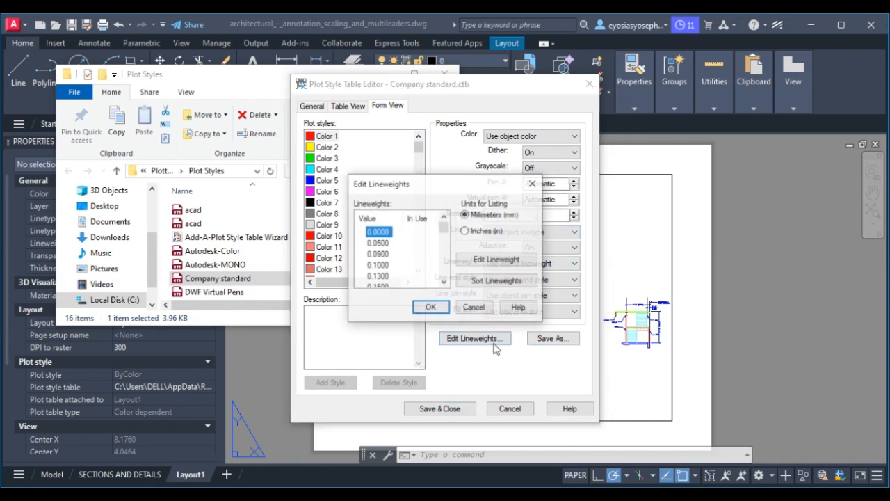
{"action": "left_click", "coordinate": [372, 243]}
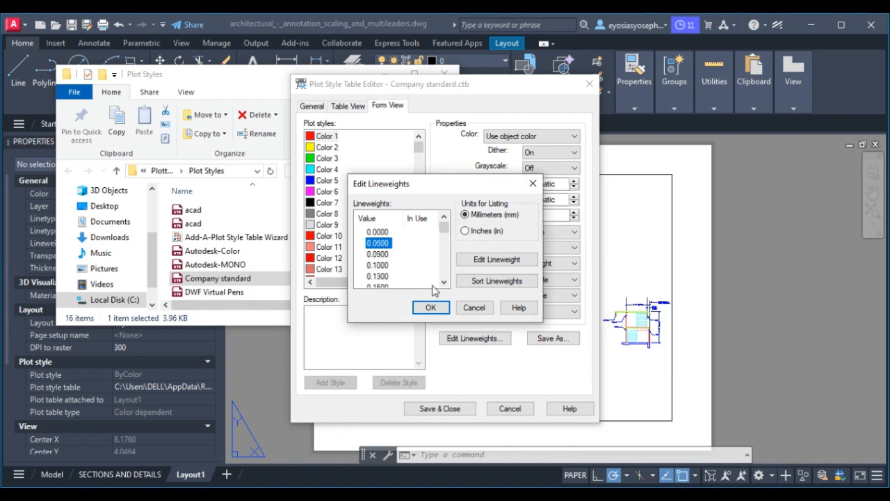
{"action": "scroll", "coordinate": [375, 250], "scroll_direction": "down", "scroll_amount": 2}
{"action": "left_click", "coordinate": [380, 254]}
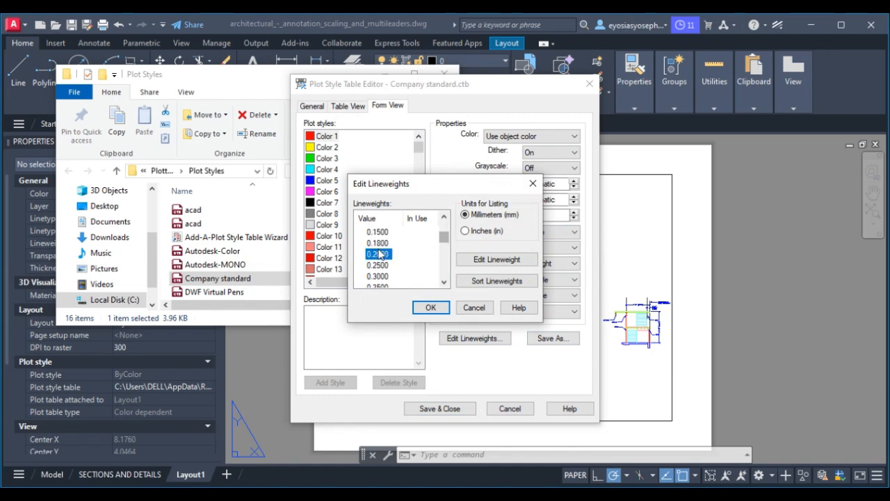
{"action": "left_click", "coordinate": [430, 308]}
Select the Color 3 plot style and accept the 0.4500 mm entry in the lineweight list.
{"action": "left_click", "coordinate": [329, 159]}
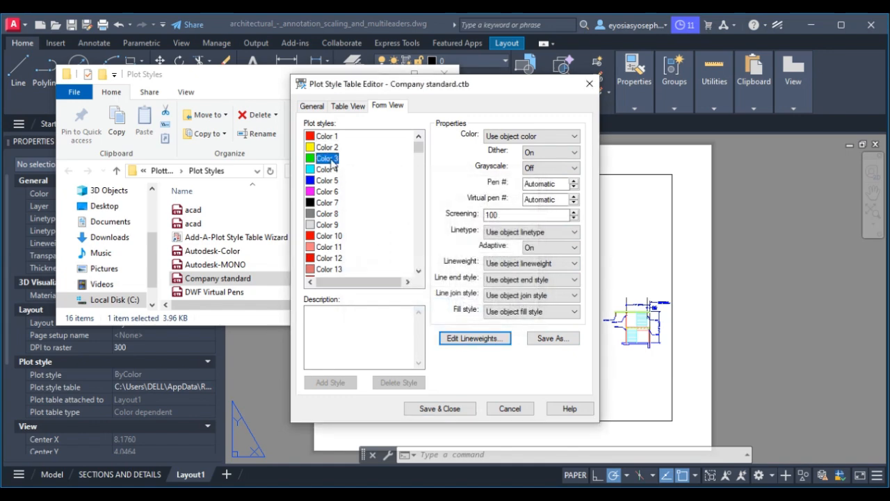
{"action": "left_click", "coordinate": [452, 339]}
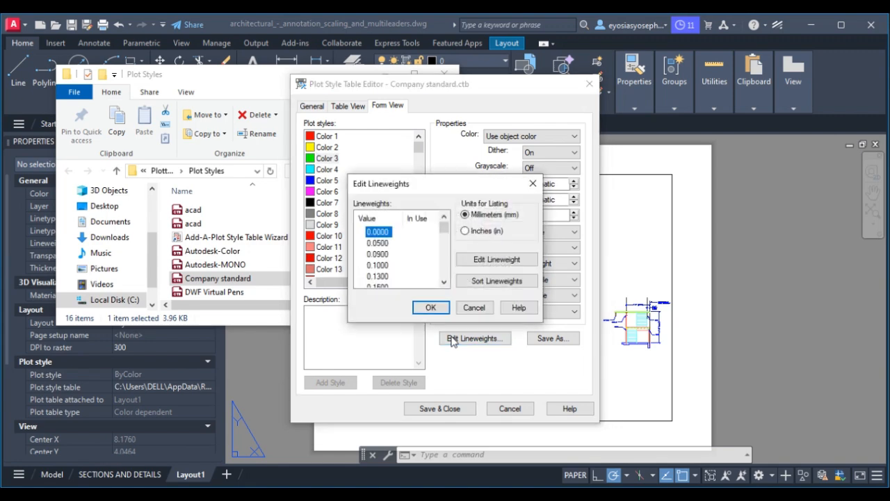
{"action": "left_click_drag", "start_coordinate": [444, 227], "coordinate": [427, 247]}
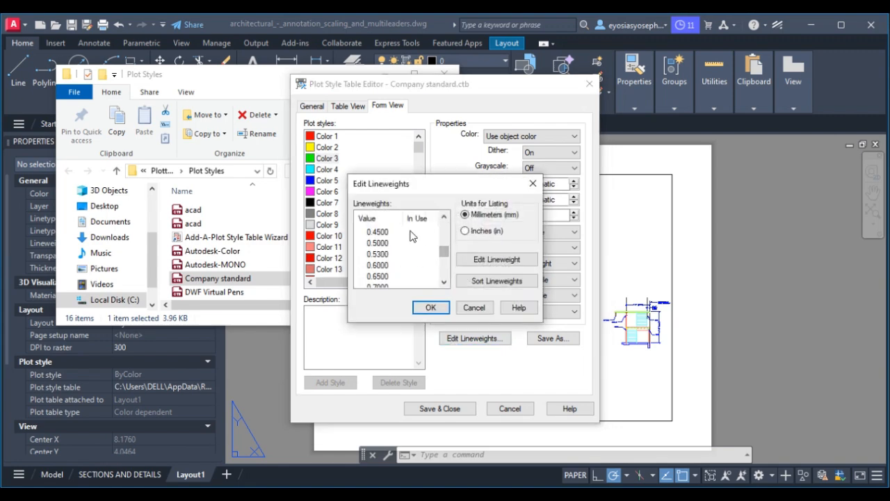
{"action": "left_click", "coordinate": [386, 232]}
{"action": "left_click", "coordinate": [432, 313]}
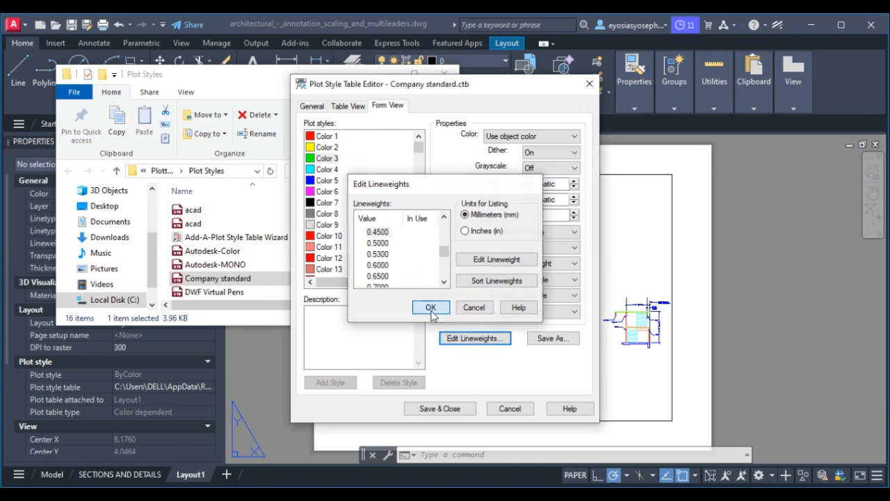
Save and close the Company standard plot style table, and return to the Layout1 drawing.
{"action": "mouse_move", "coordinate": [419, 149]}
{"action": "left_mouse_down"}
{"action": "mouse_move", "coordinate": [420, 212]}
{"action": "mouse_move", "coordinate": [421, 148]}
{"action": "left_mouse_up"}
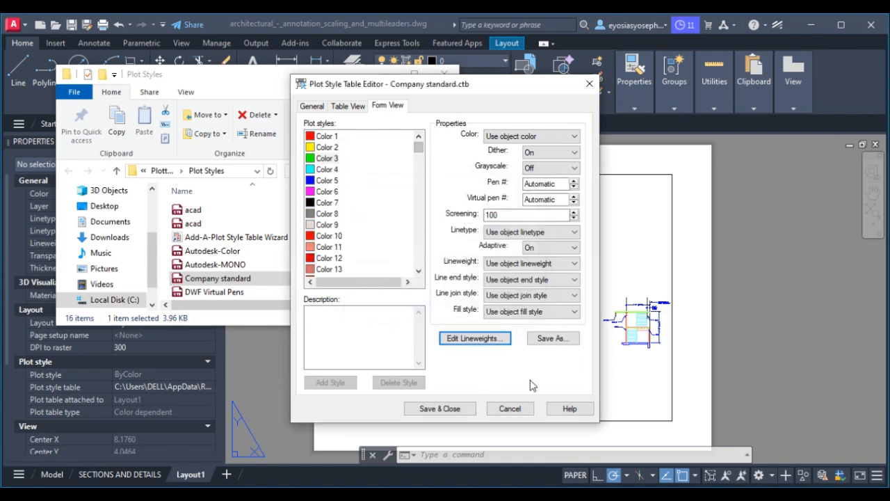
{"action": "left_click", "coordinate": [458, 410]}
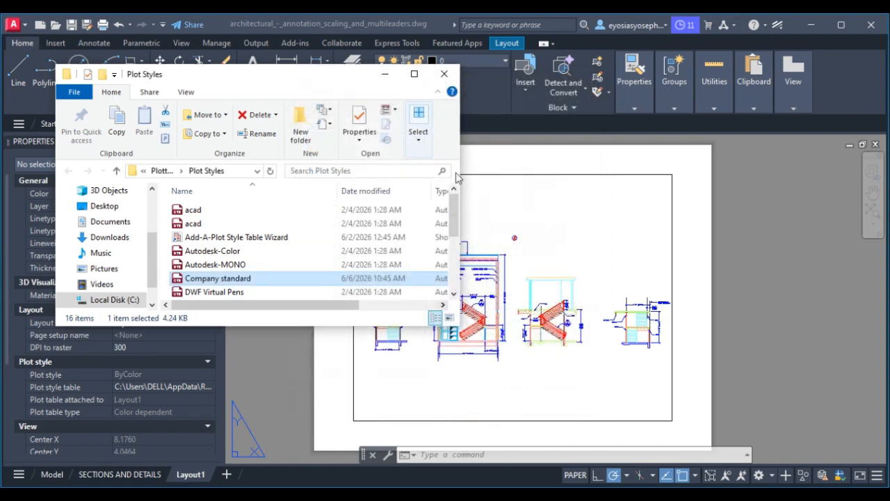
{"action": "left_click", "coordinate": [387, 75]}
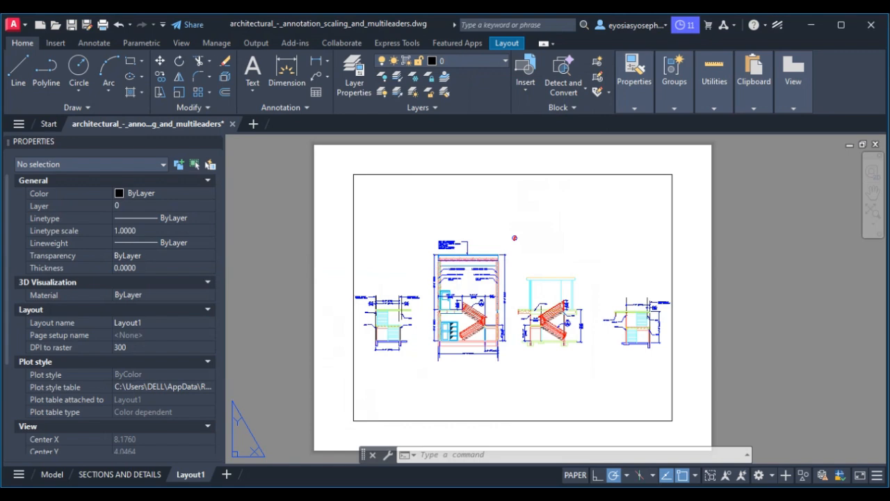
Enable plotting with plot styles in the Layout1 plot settings and assign the tutorial .ctb plot style table.
{"action": "key", "text": "ctrl+p"}
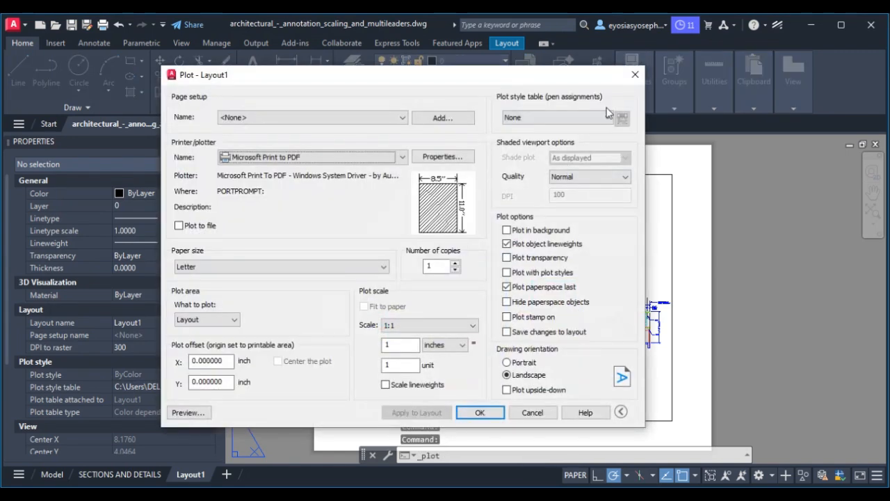
{"action": "left_click", "coordinate": [607, 117]}
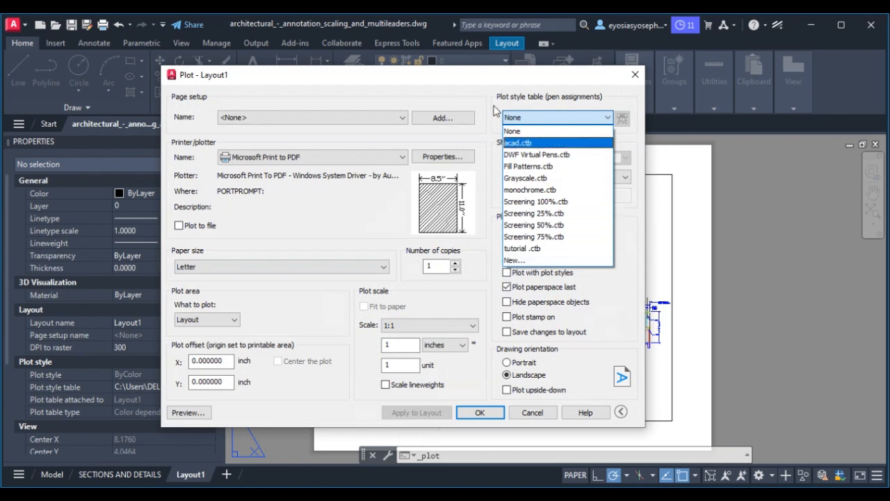
{"action": "left_click", "coordinate": [515, 131]}
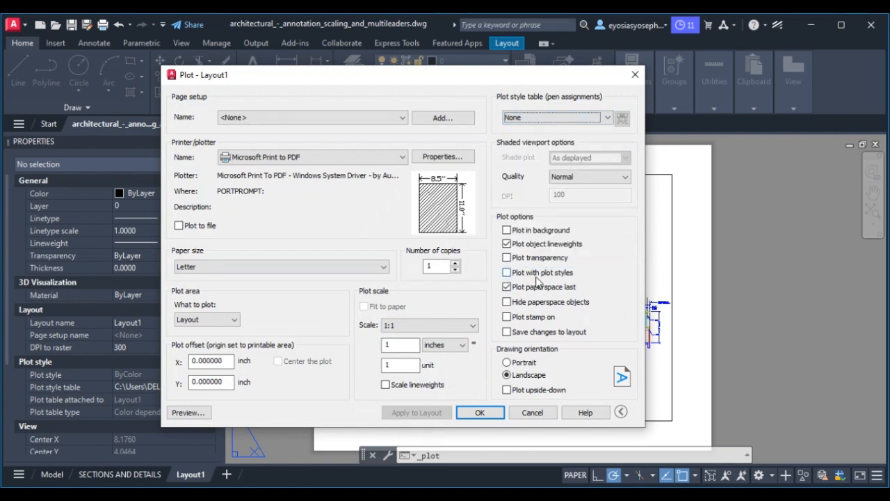
{"action": "left_click", "coordinate": [507, 272]}
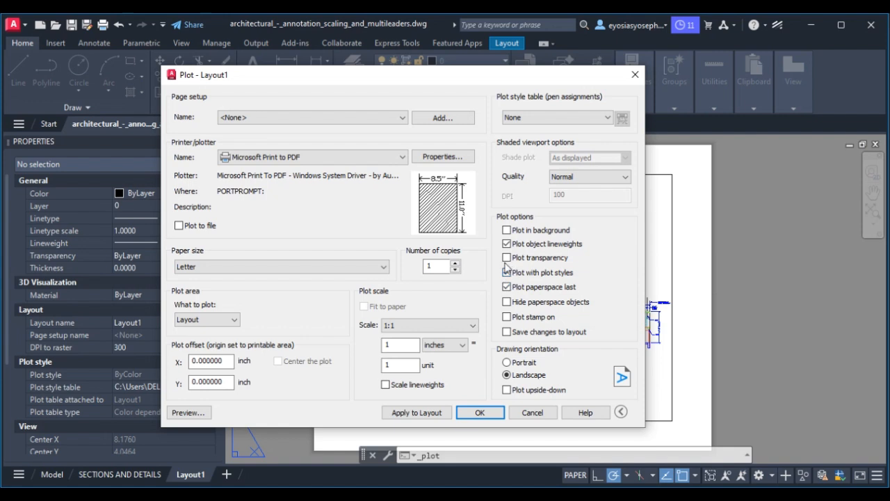
{"action": "left_click", "coordinate": [599, 120]}
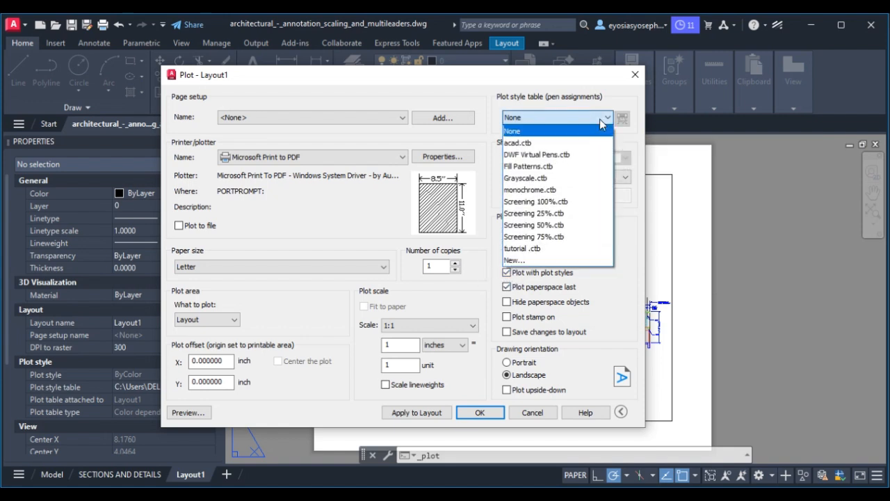
{"action": "left_click", "coordinate": [565, 249]}
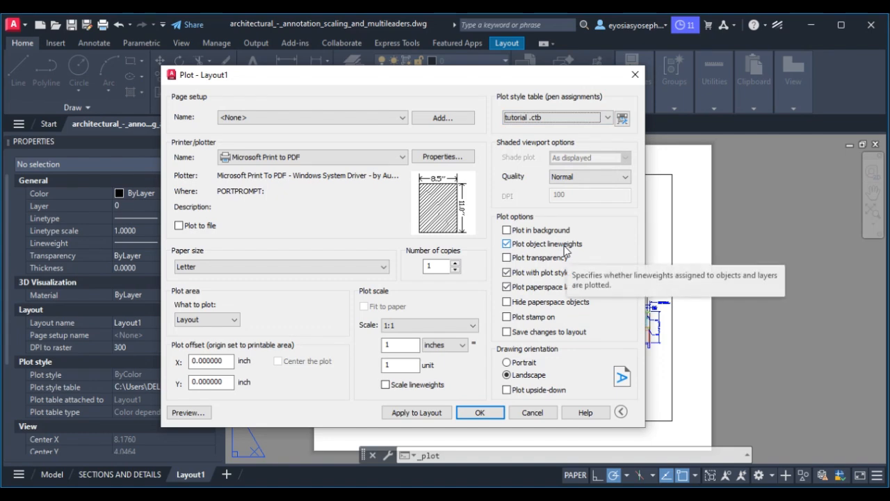
Preview the Layout1 plot and examine how the drawing's lines and colors print with the assigned plot style.
{"action": "left_click", "coordinate": [187, 413]}
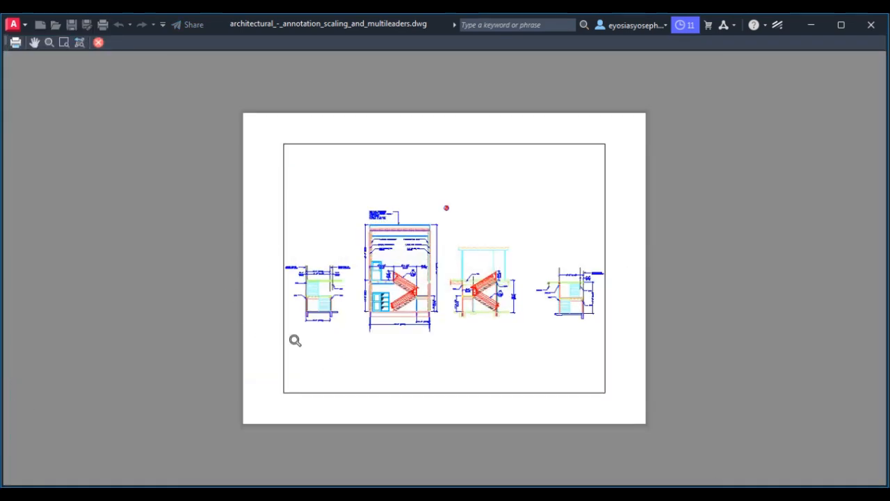
{"action": "scroll", "coordinate": [415, 338], "scroll_direction": "up", "scroll_amount": 2}
{"action": "scroll", "coordinate": [417, 339], "scroll_direction": "down", "scroll_amount": 4}
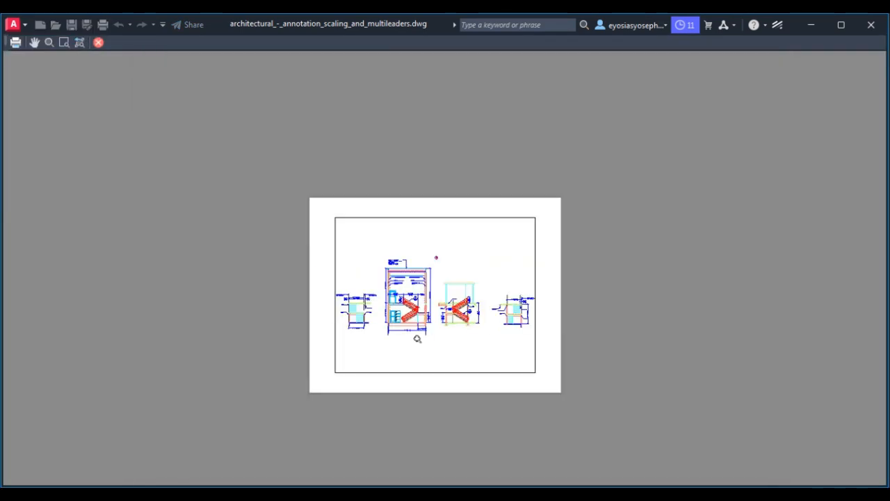
{"action": "scroll", "coordinate": [417, 339], "scroll_direction": "up", "scroll_amount": 4}
{"action": "scroll", "coordinate": [416, 340], "scroll_direction": "down", "scroll_amount": 4}
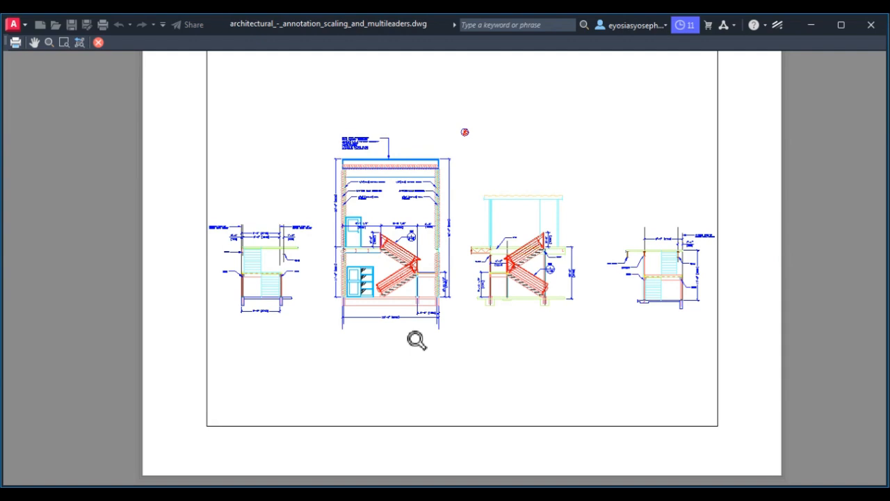
{"action": "scroll", "coordinate": [417, 339], "scroll_direction": "down", "scroll_amount": 3}
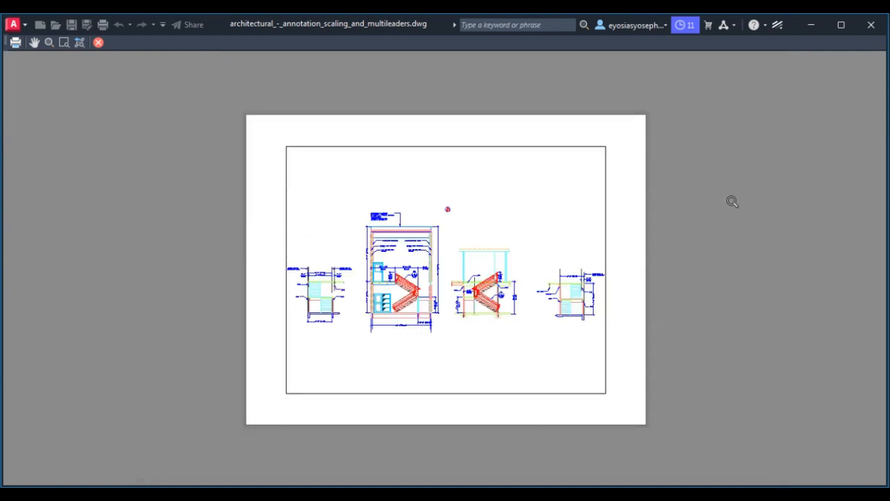
{"action": "key", "text": "Escape"}
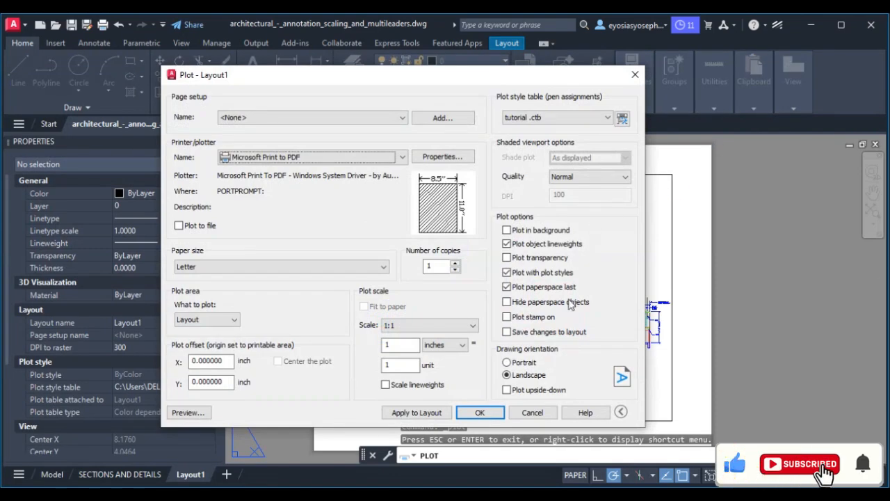
Apply the plot settings to Layout1 and close the Plot dialog without plotting.
{"action": "left_click", "coordinate": [424, 413]}
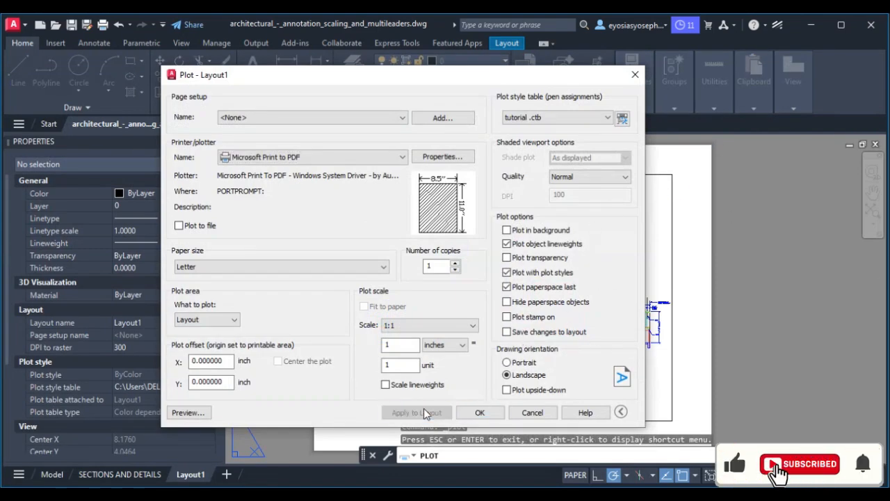
{"action": "left_click", "coordinate": [634, 74]}
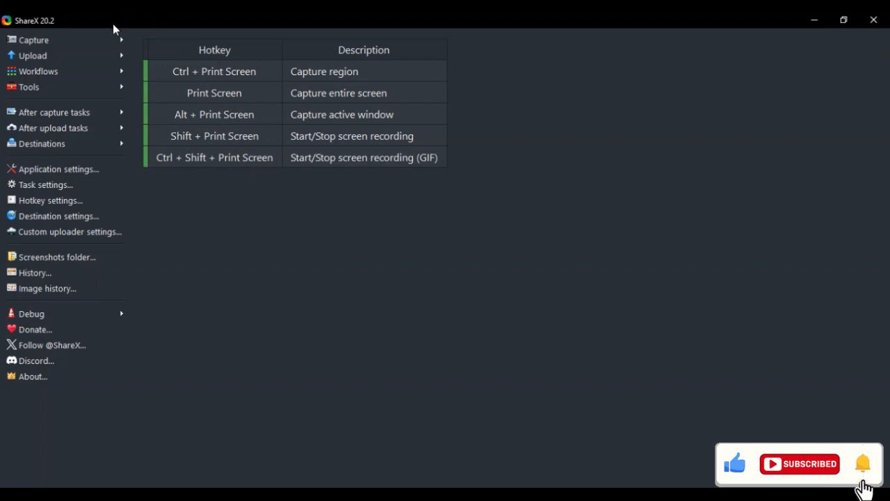
{"action": "mouse_move", "coordinate": [114, 39]}
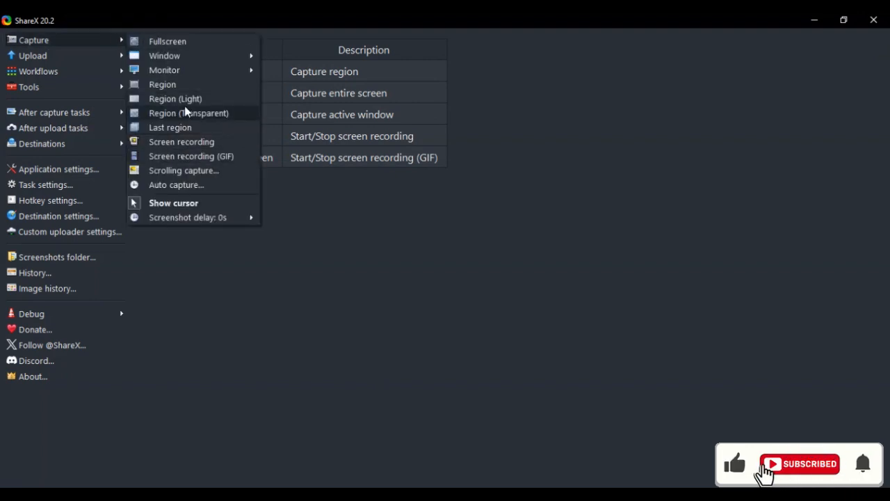